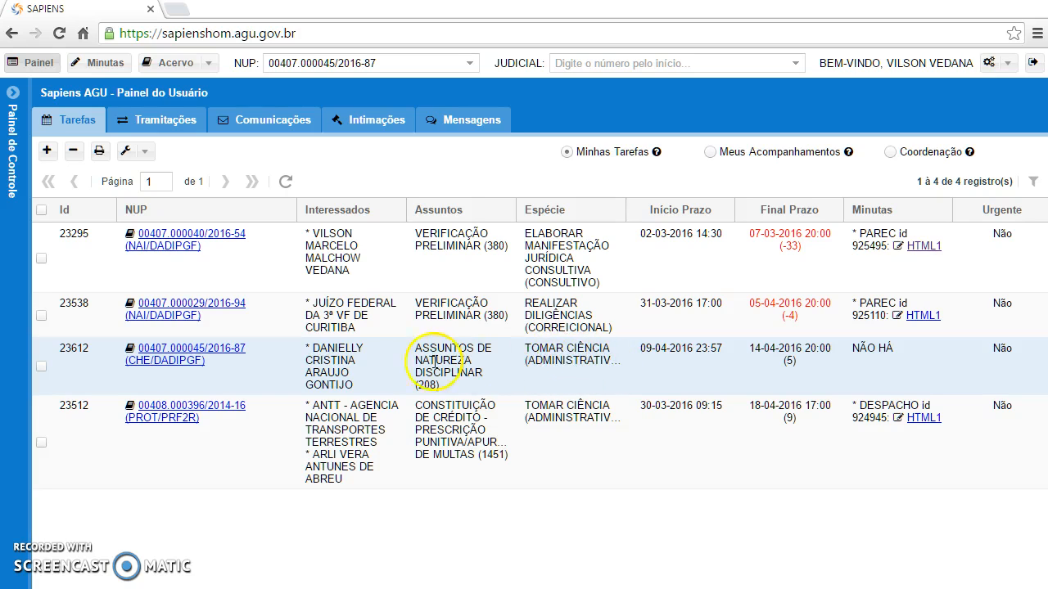
Highlight task 23612's Interessados, Assuntos and Espécie values, marking its row in Minhas Tarefas
drag(314, 352, 355, 386)
drag(420, 351, 457, 379)
drag(526, 348, 613, 360)
click(554, 391)
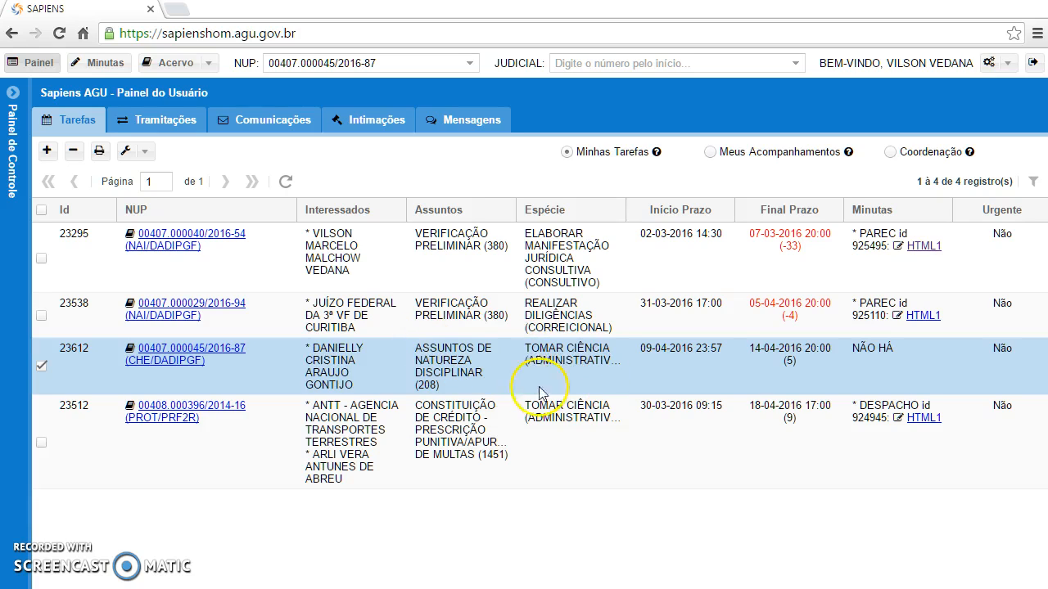
Open task 23612's details and review its creator, sector NAI (DADIPGF) and empty Observação field
double_click(433, 365)
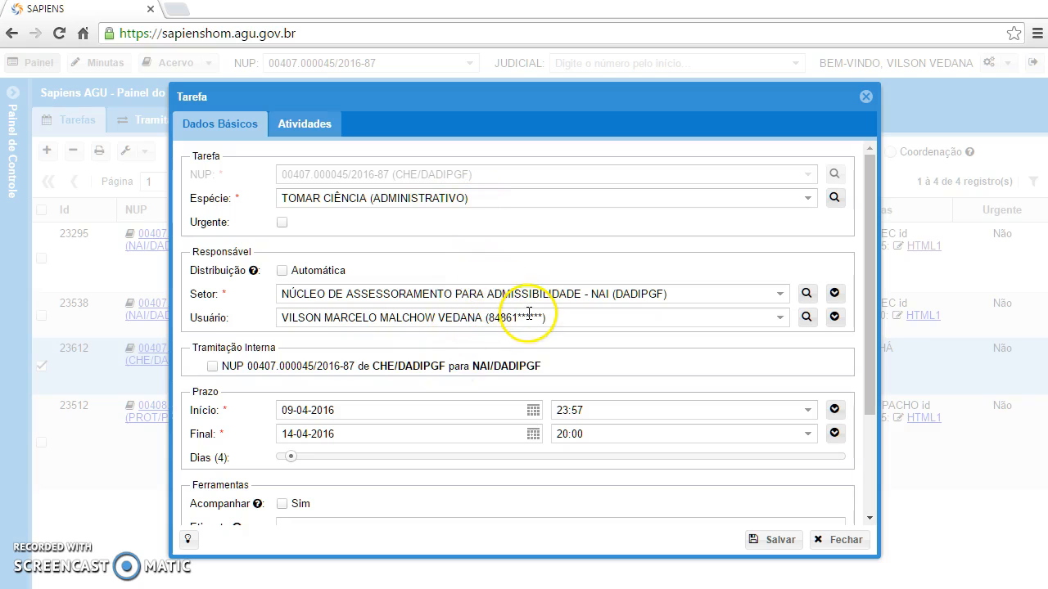
scroll(531, 317, down, 3)
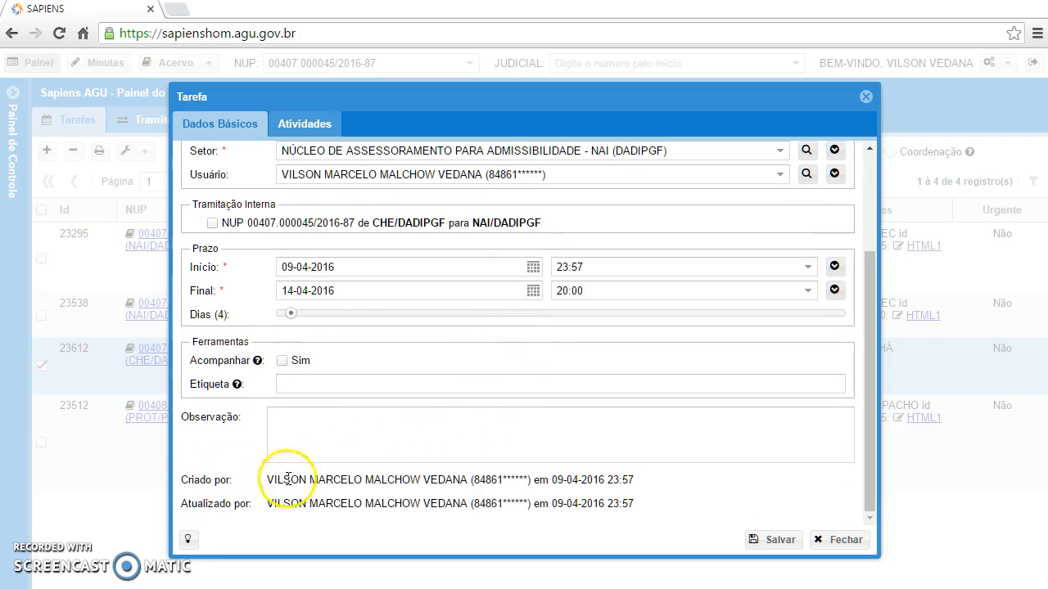
drag(269, 480, 468, 483)
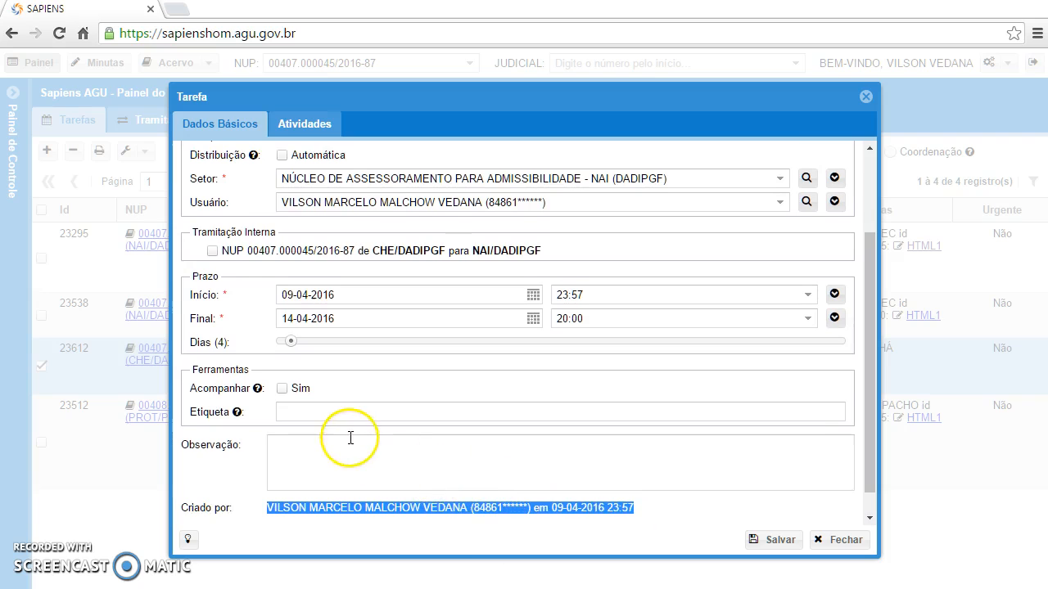
scroll(351, 437, up, 1)
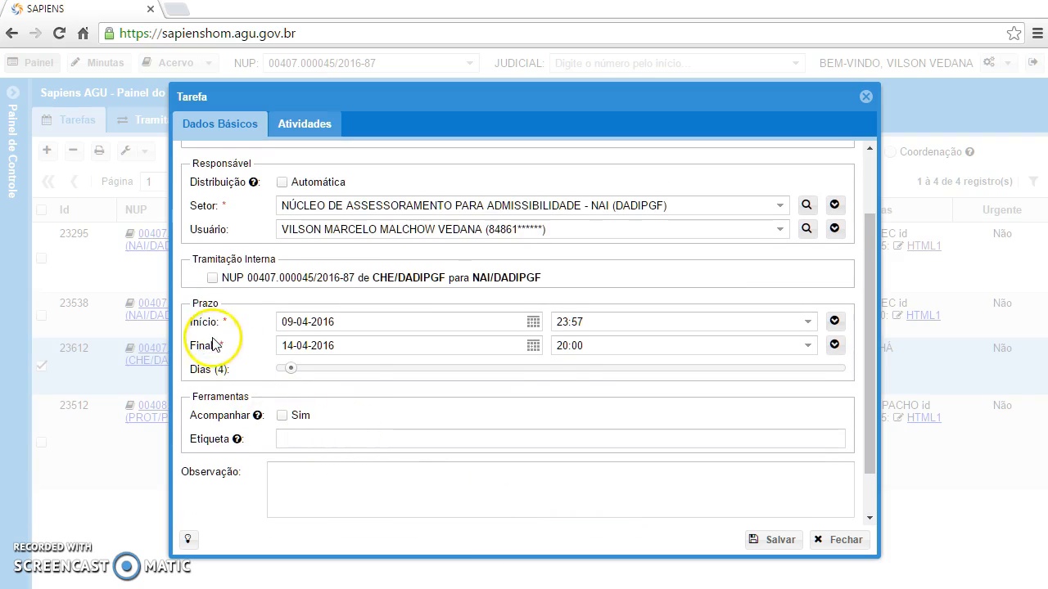
click(325, 496)
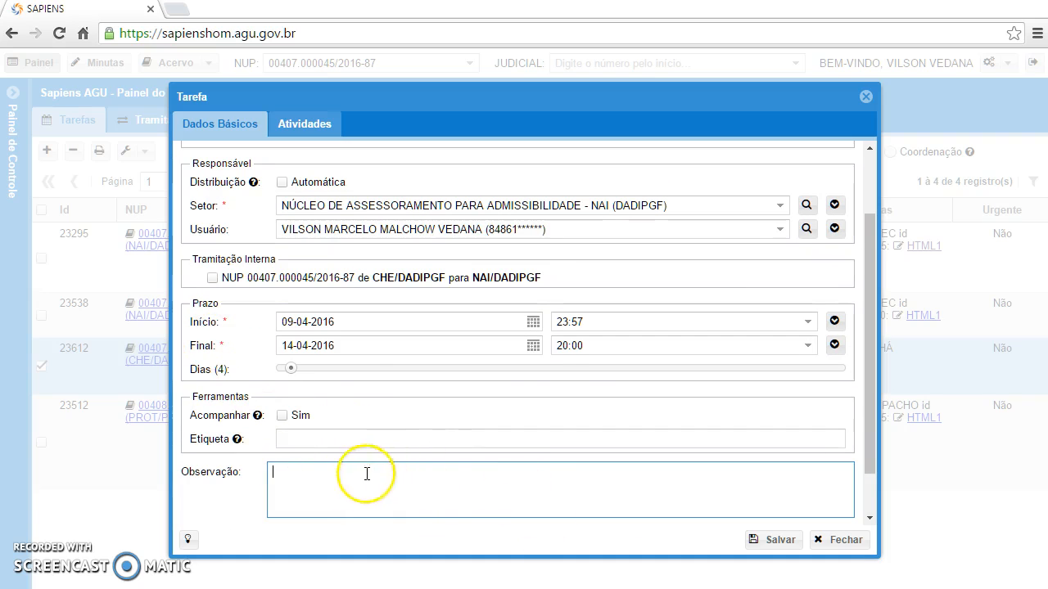
click(305, 494)
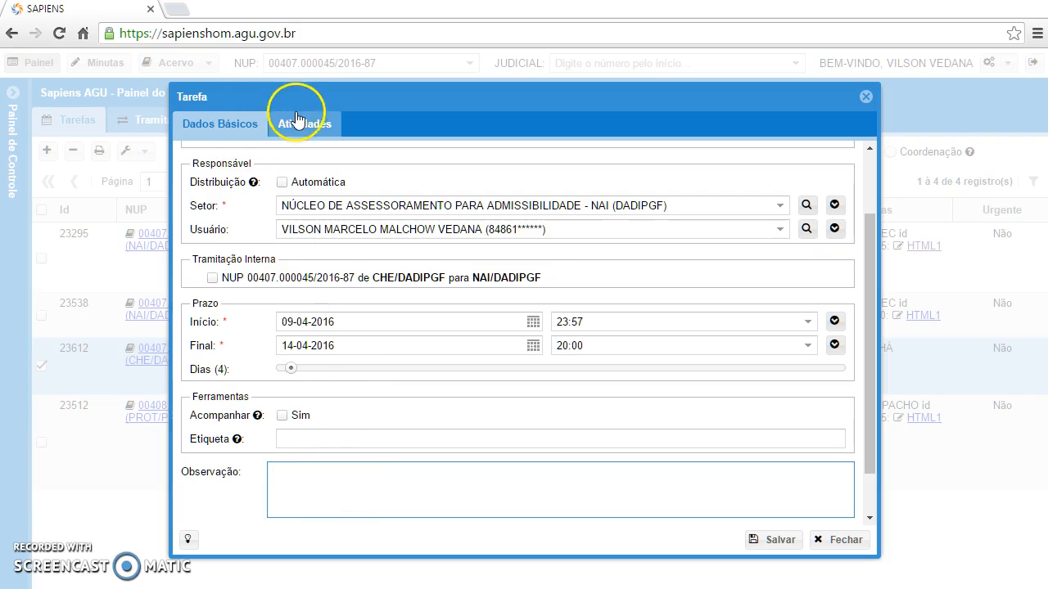
Check task 23612's Atividades tab, which has no recorded activities, then close its Tarefa dialog
click(316, 128)
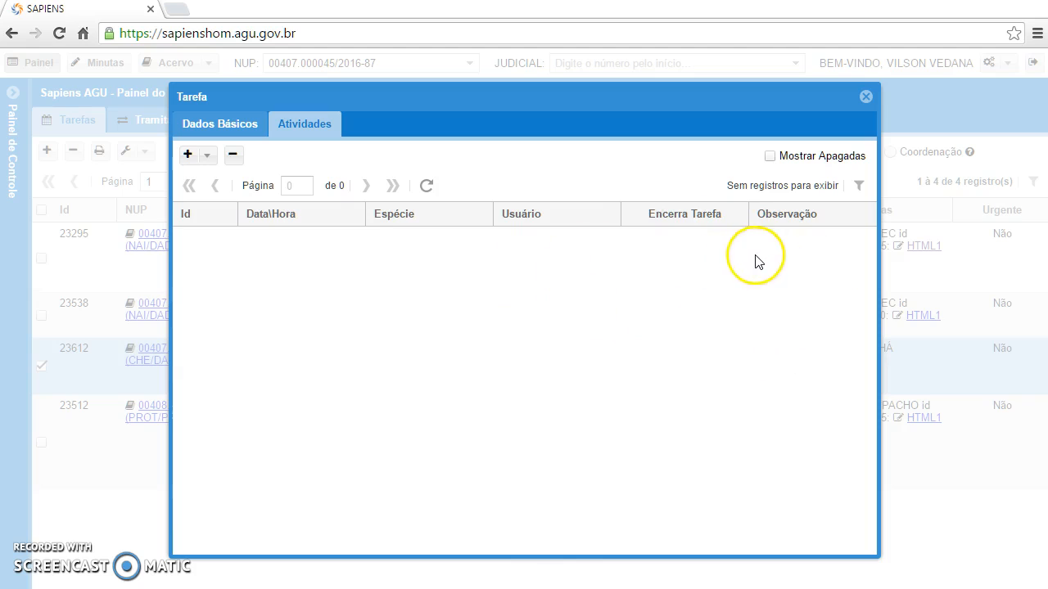
click(258, 126)
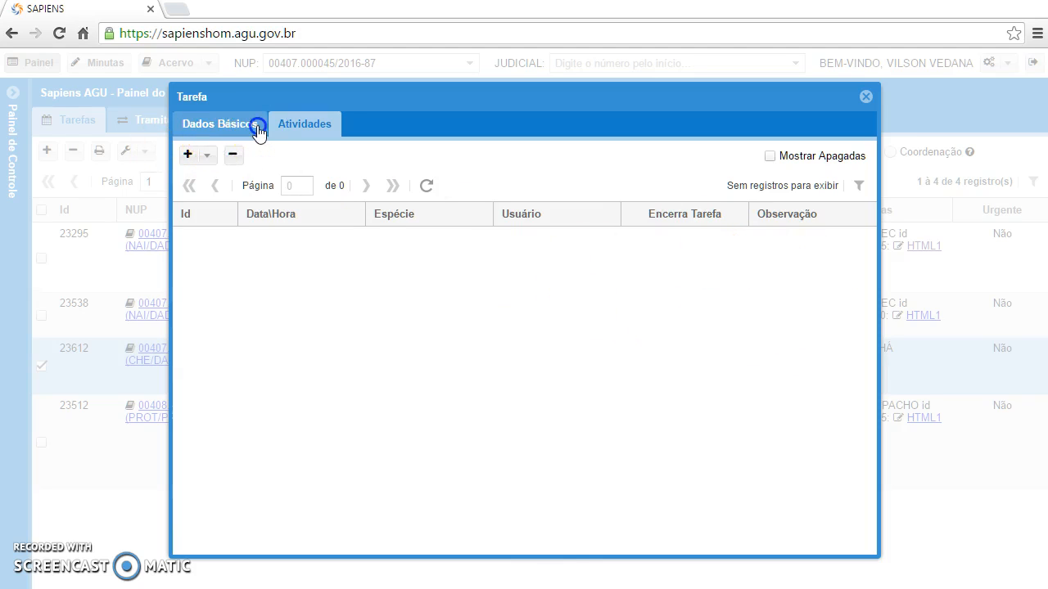
click(845, 540)
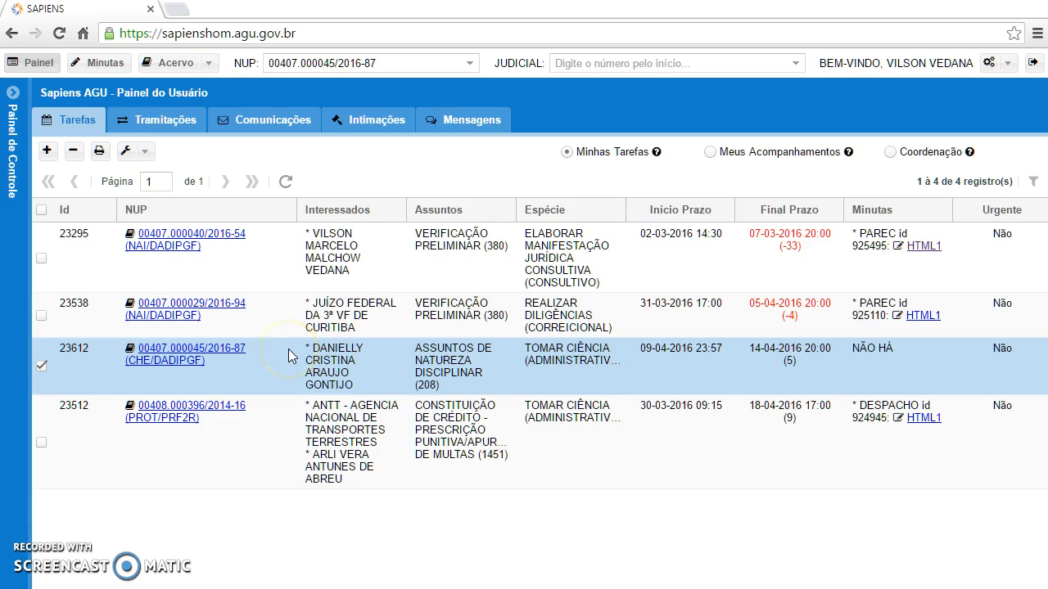
click(196, 358)
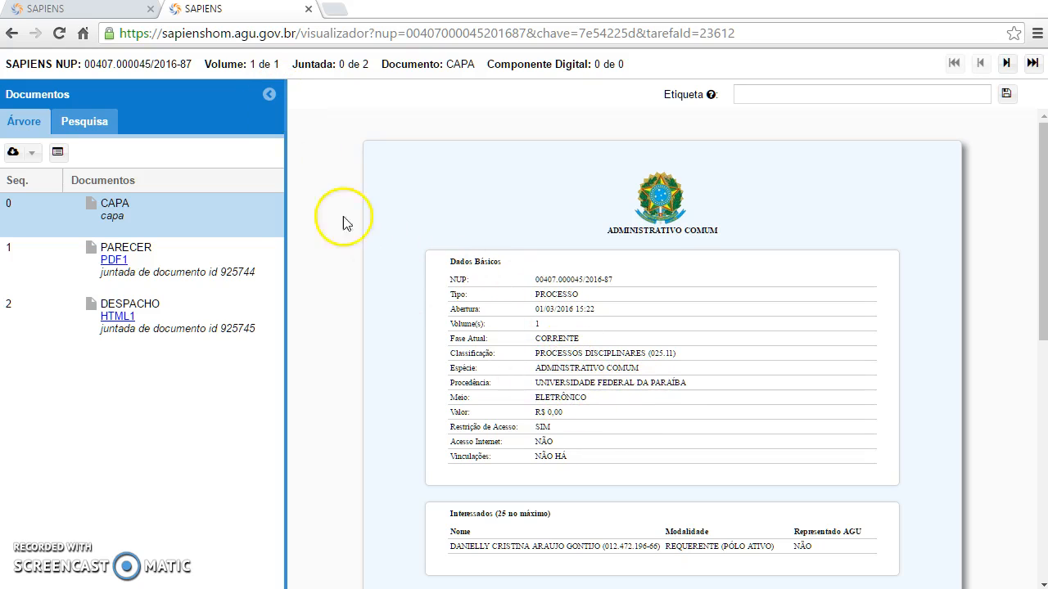
click(267, 95)
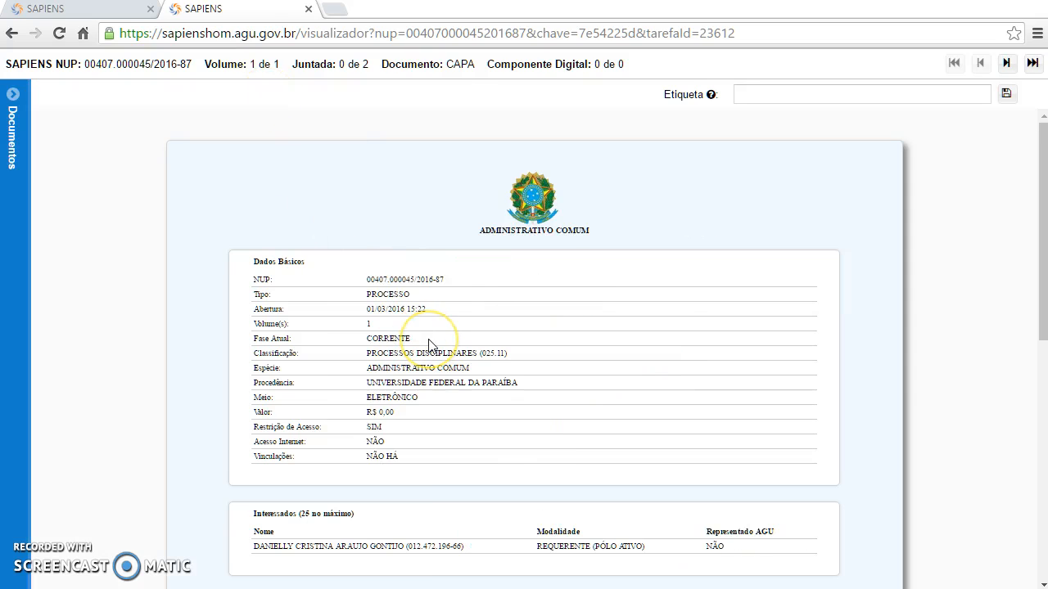
key(ctrl+plus)
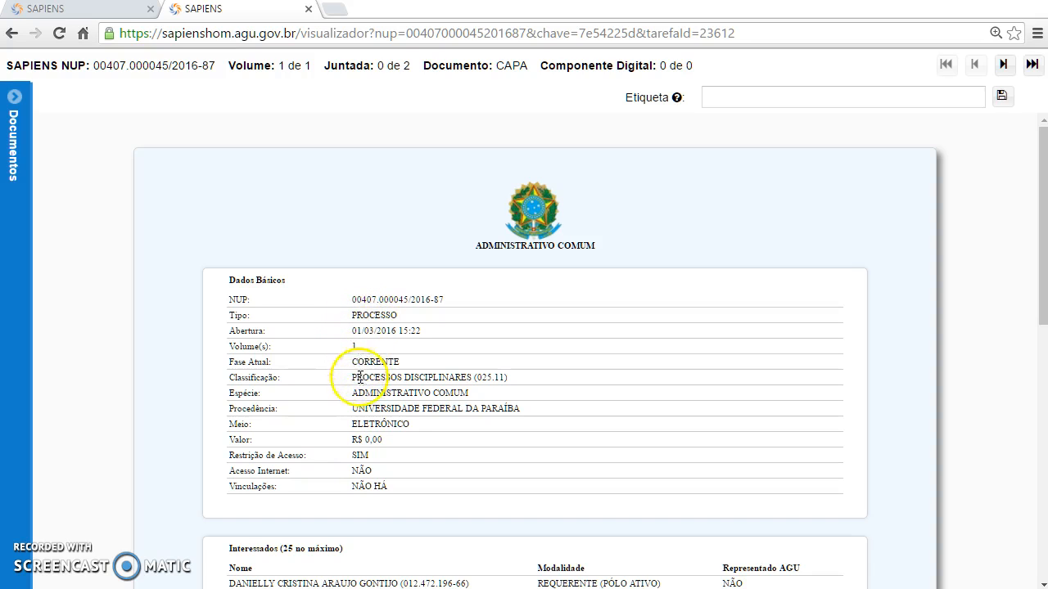
Review the cover sheet, noting Meio ELETRÔNICO, and show the document list again
drag(412, 424, 357, 429)
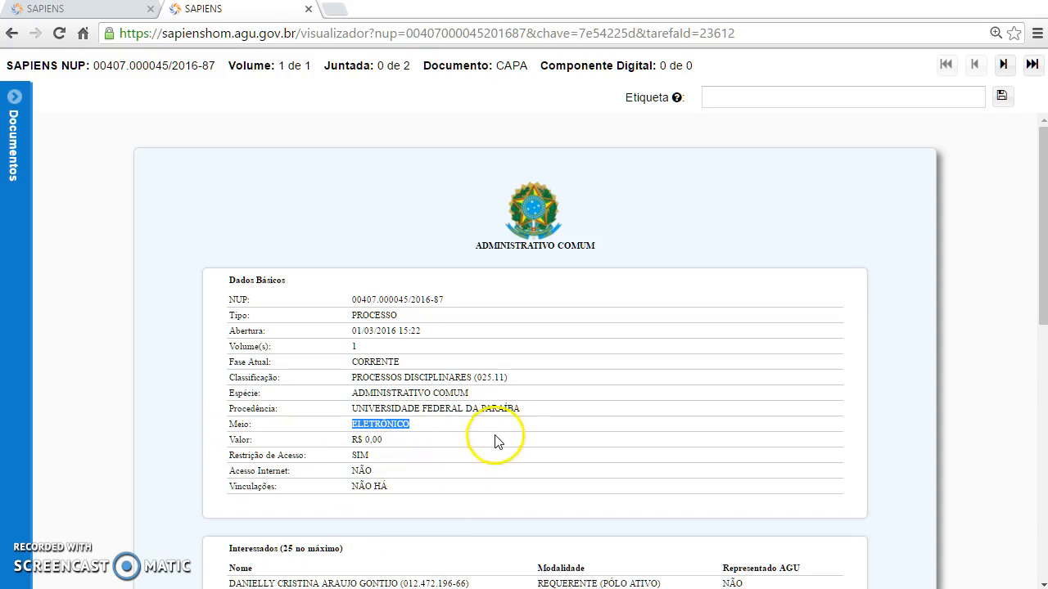
scroll(532, 401, down, 1)
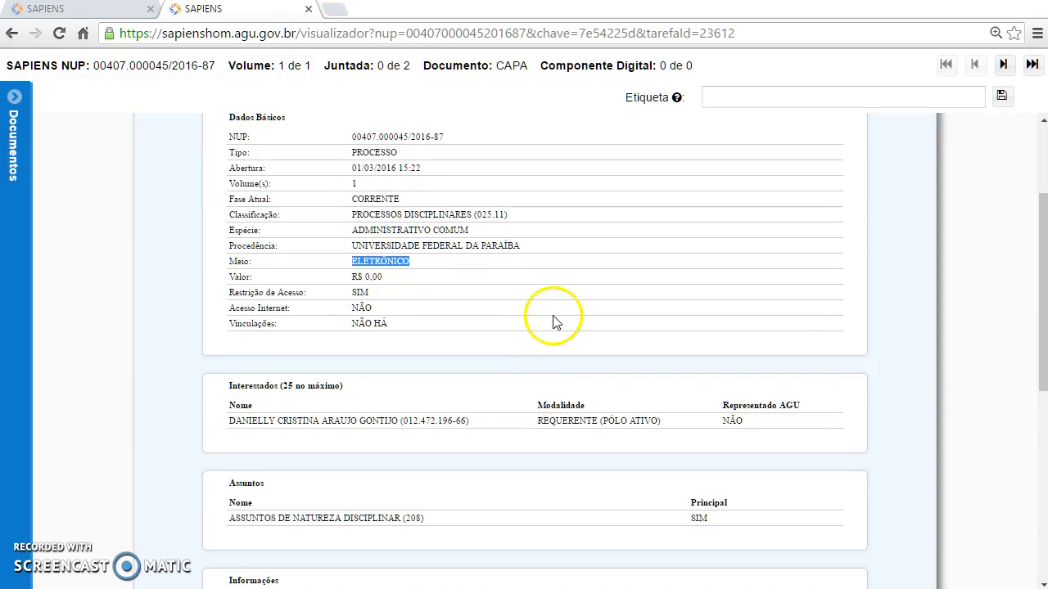
scroll(544, 321, down, 2)
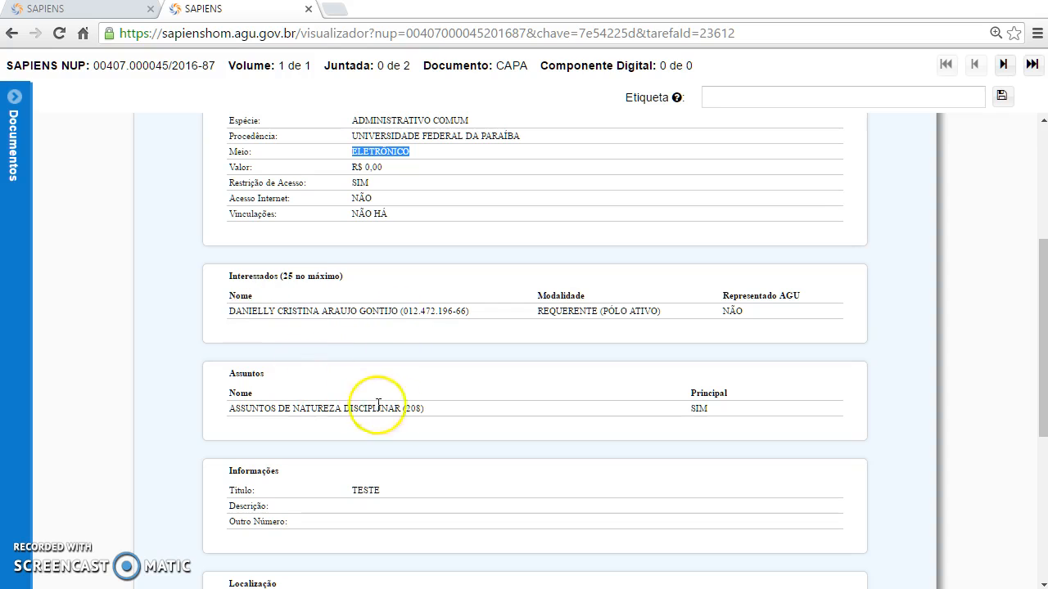
scroll(327, 453, down, 3)
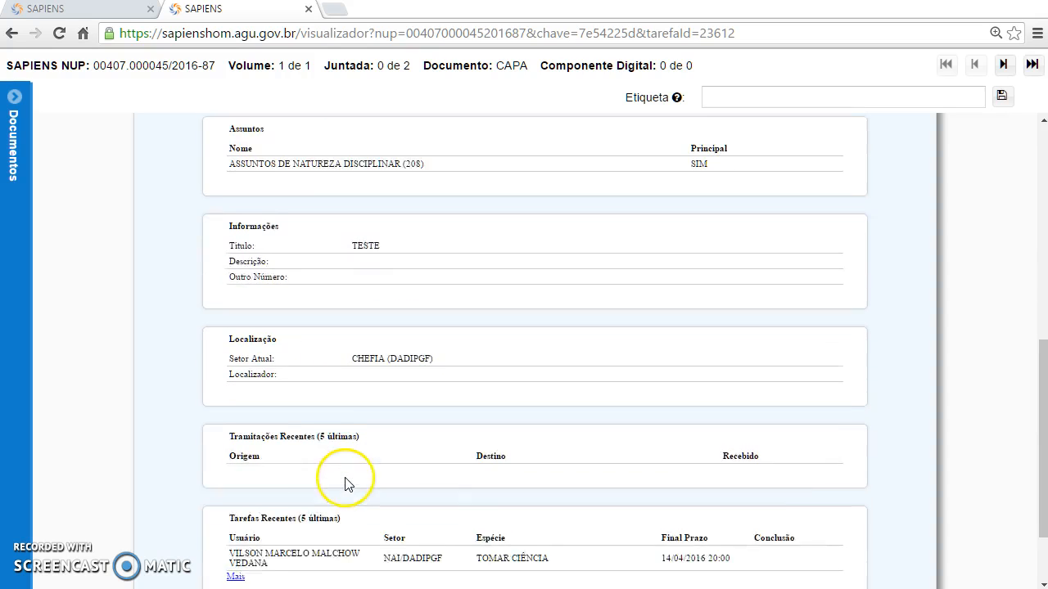
scroll(413, 489, down, 1)
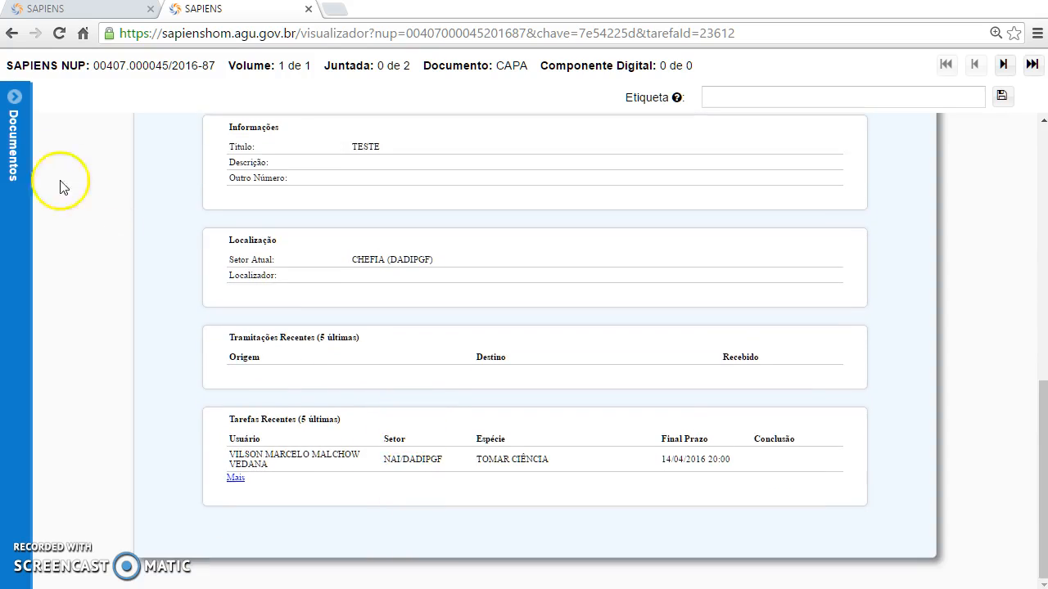
click(14, 98)
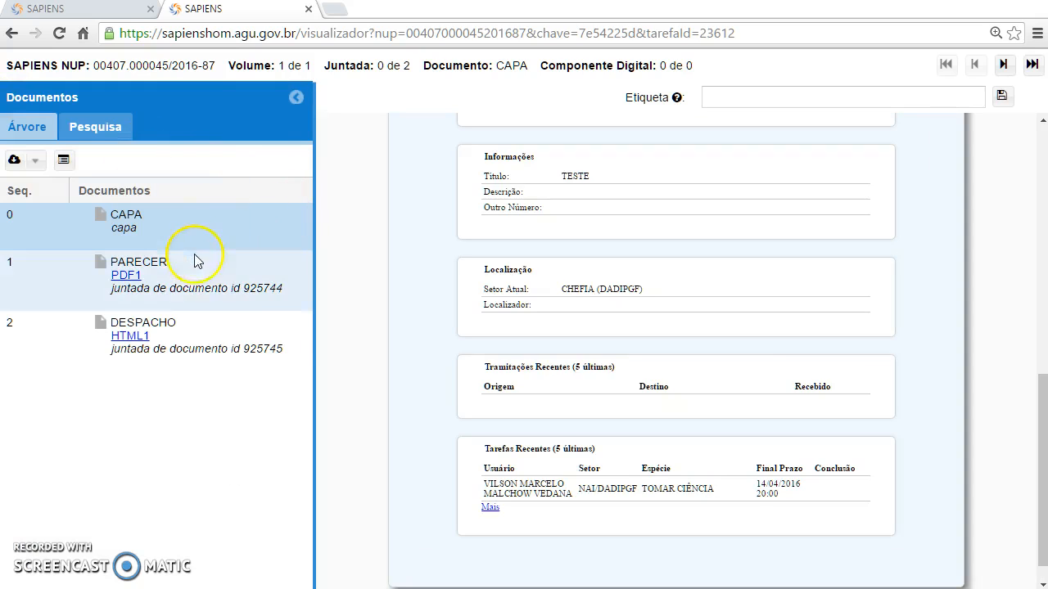
Open the PARECER document's PDF and scroll through its pages
click(227, 287)
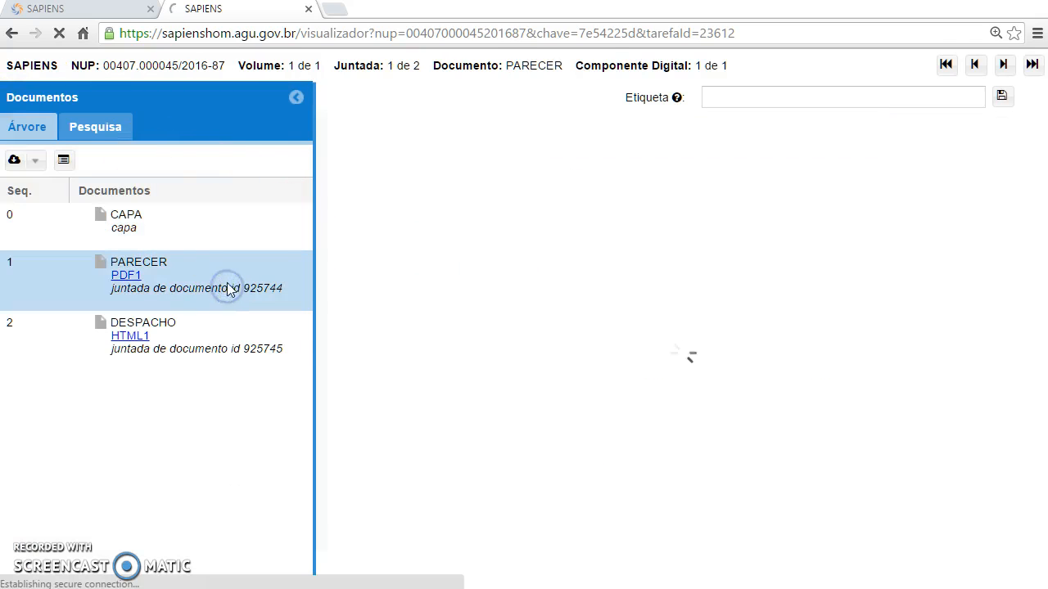
click(133, 267)
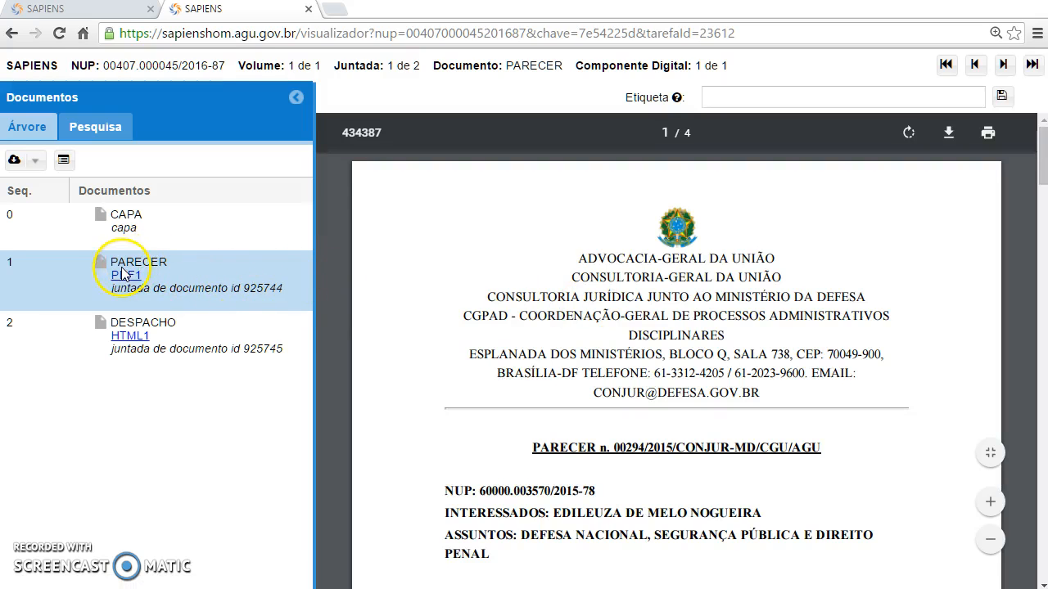
scroll(729, 325, down, 2)
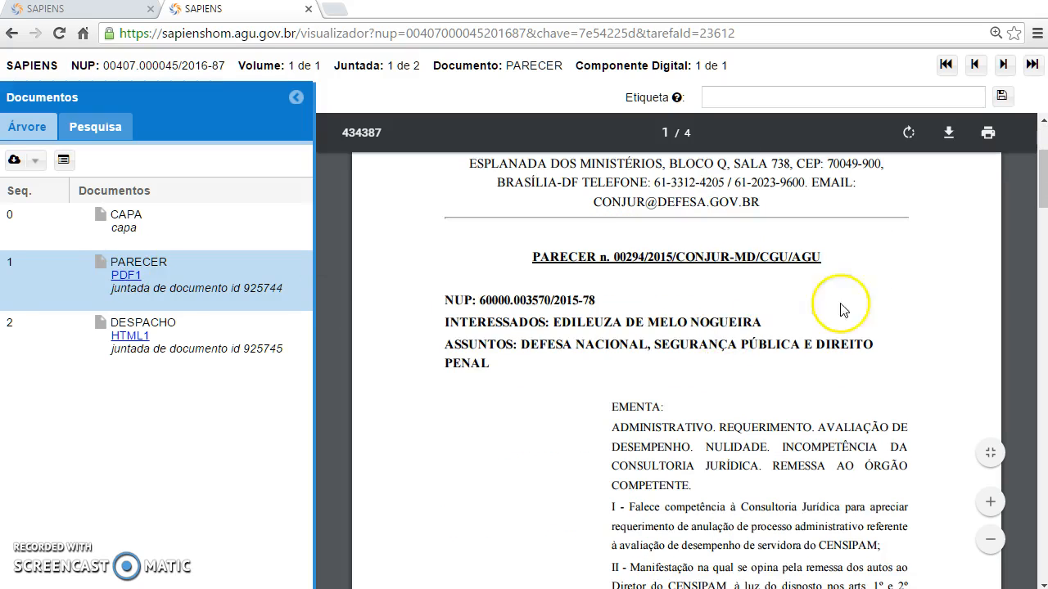
scroll(686, 387, down, 5)
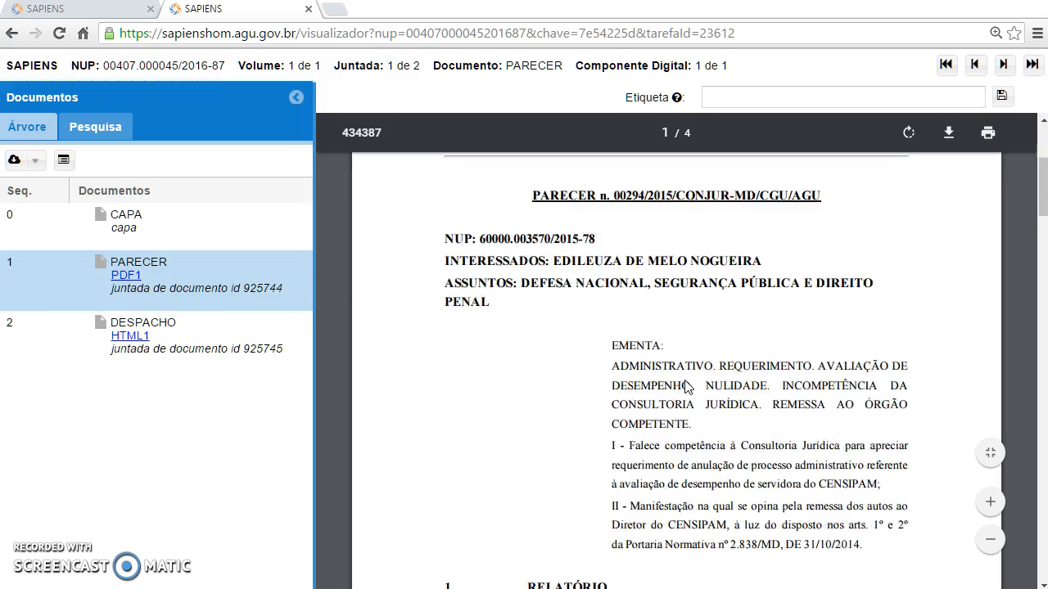
click(447, 233)
Enlarge the PARECER page, then switch to DESPACHO n. 00007/2016 in the document tree
click(296, 98)
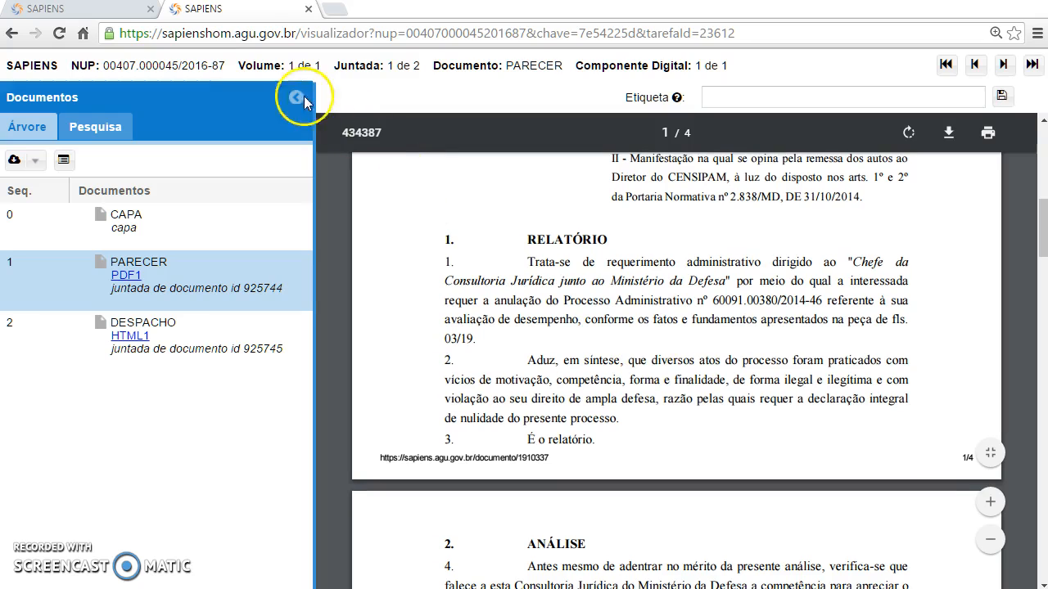
click(997, 503)
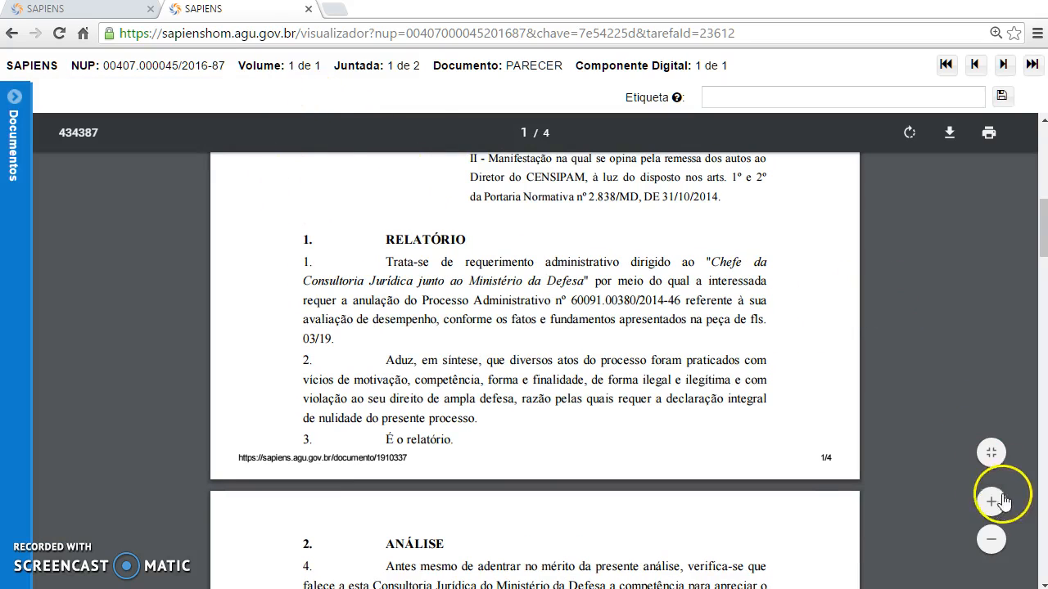
click(994, 503)
scroll(901, 458, down, 4)
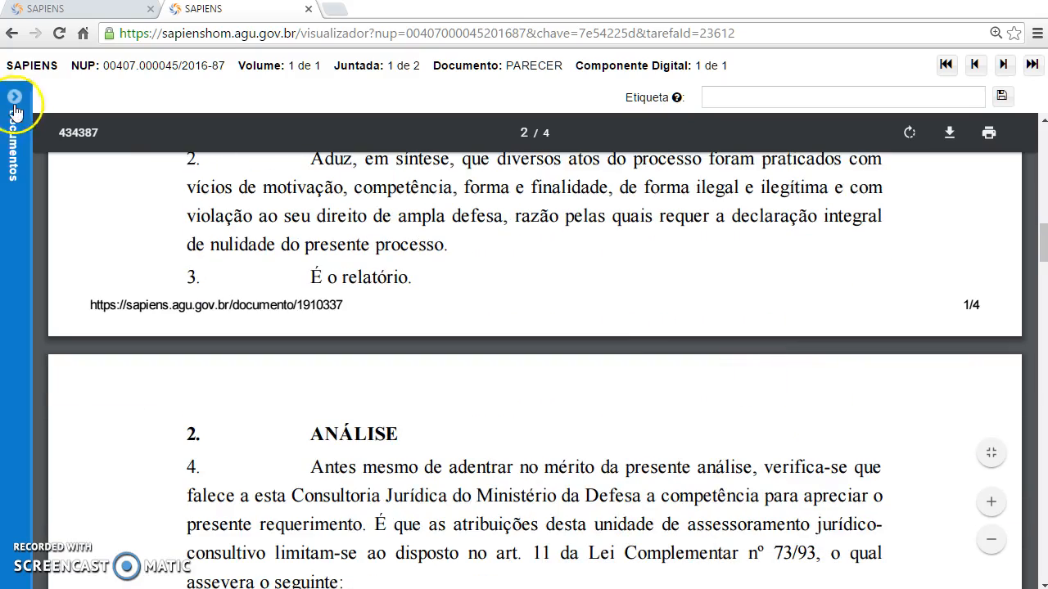
click(15, 102)
click(131, 336)
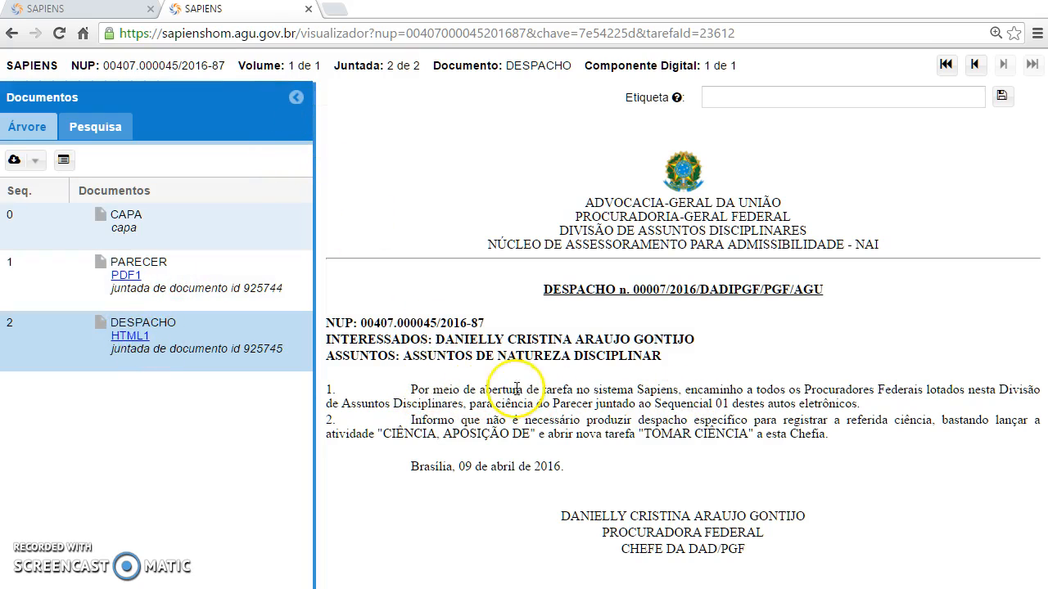
click(410, 392)
drag(420, 393, 598, 392)
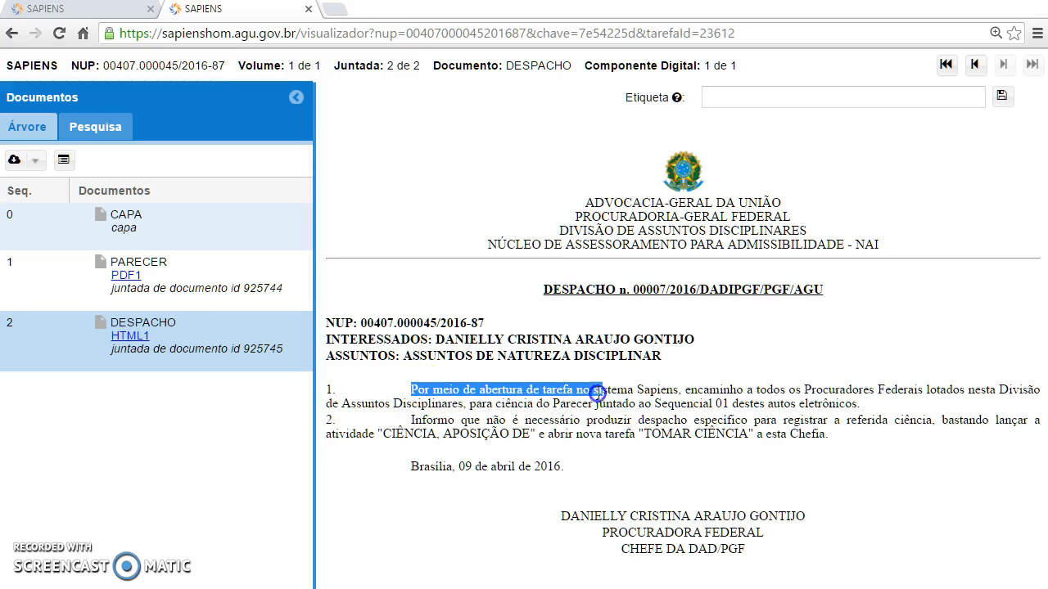
drag(685, 392, 689, 393)
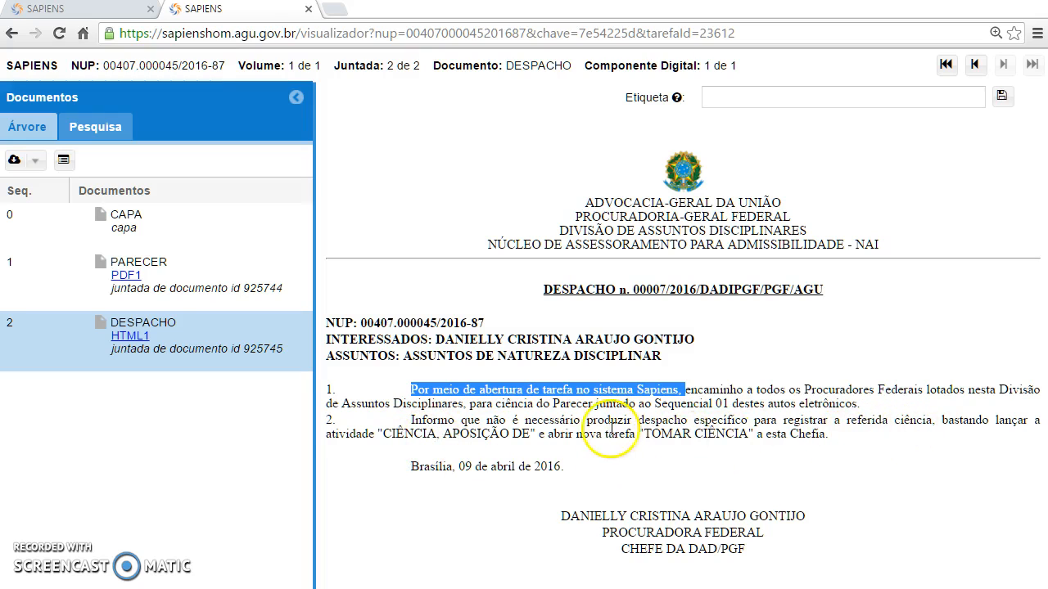
click(296, 99)
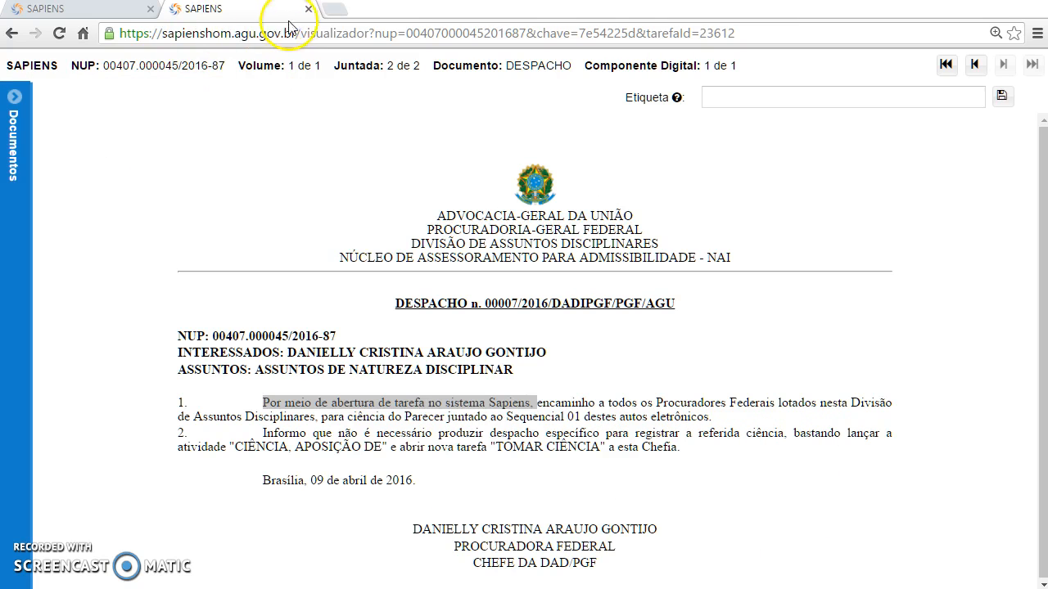
click(14, 97)
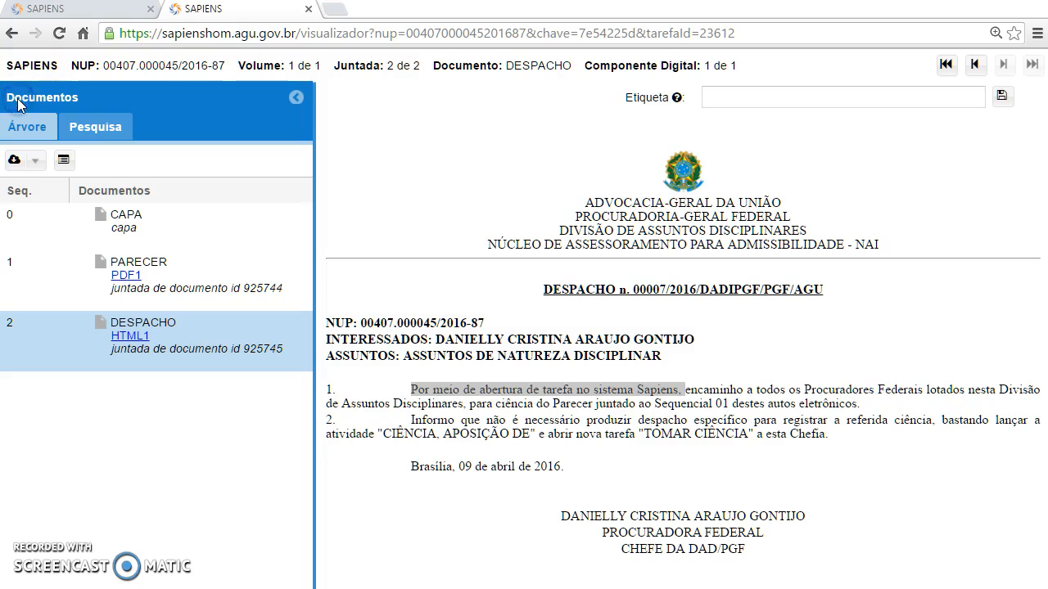
click(311, 9)
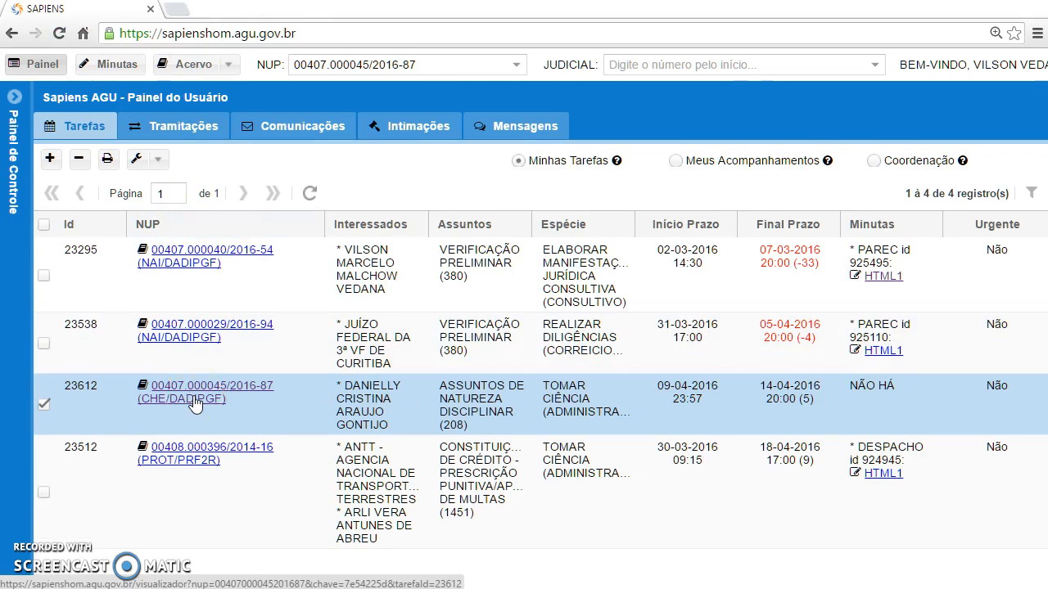
right_click(195, 401)
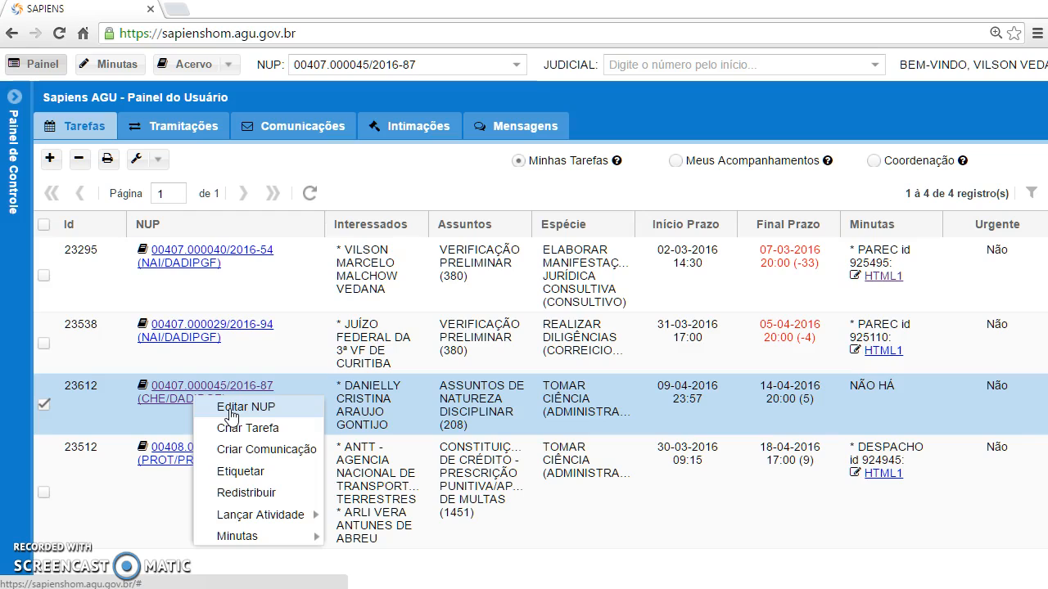
click(231, 411)
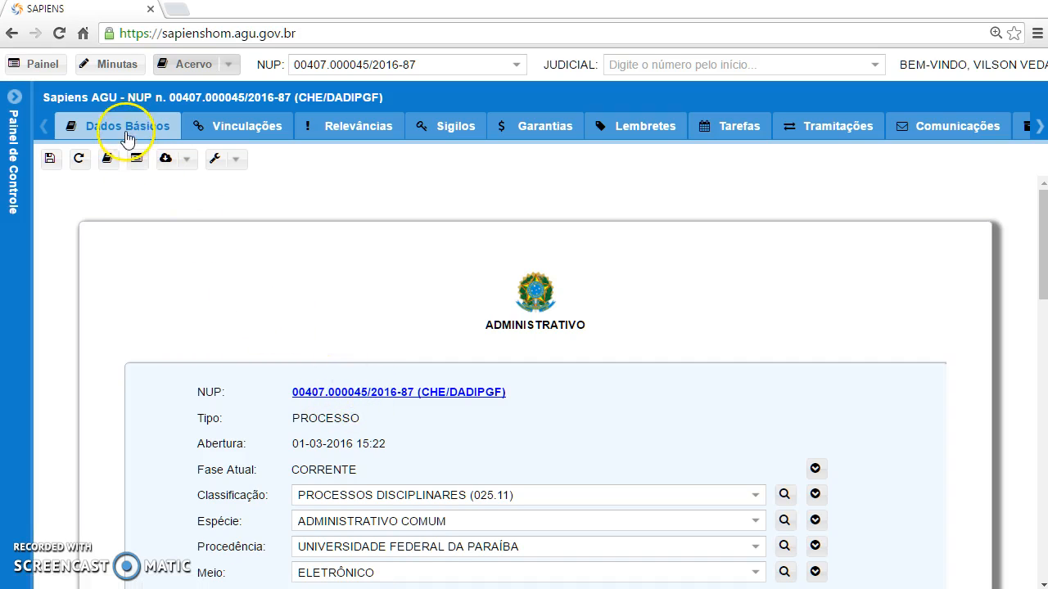
scroll(321, 281, down, 2)
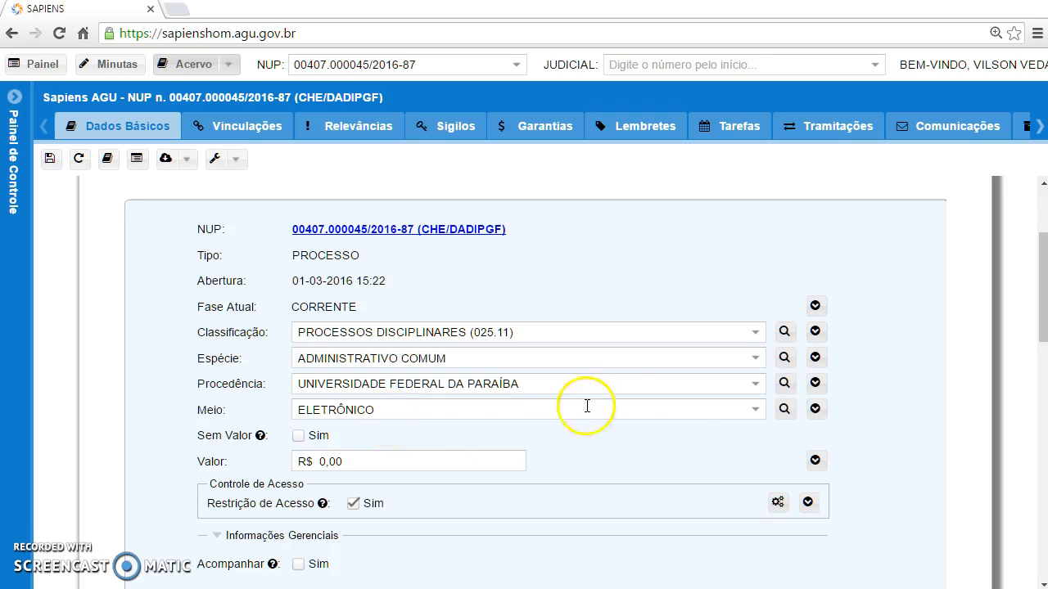
click(754, 410)
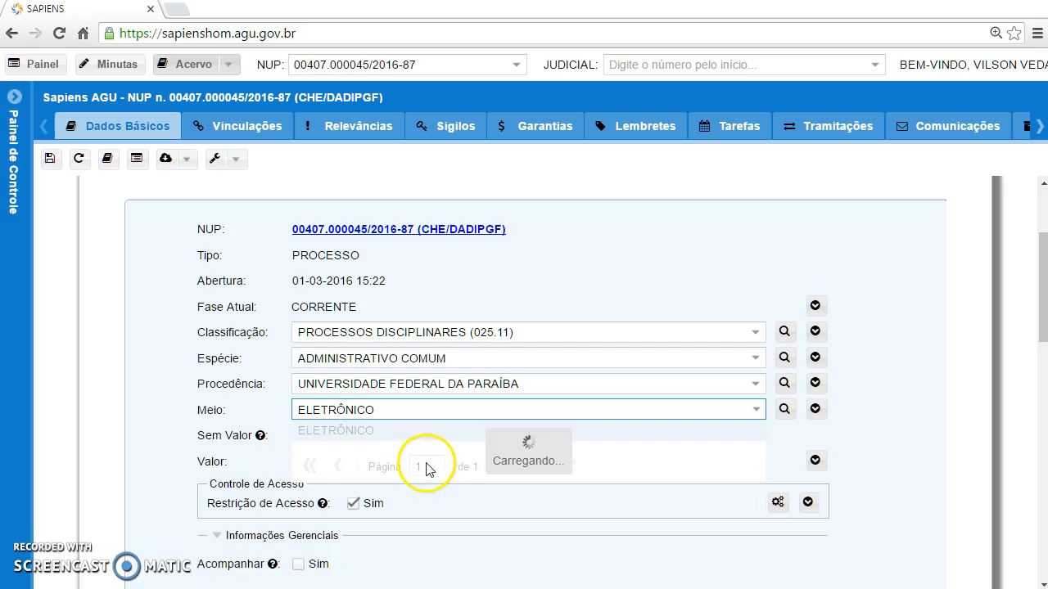
click(329, 431)
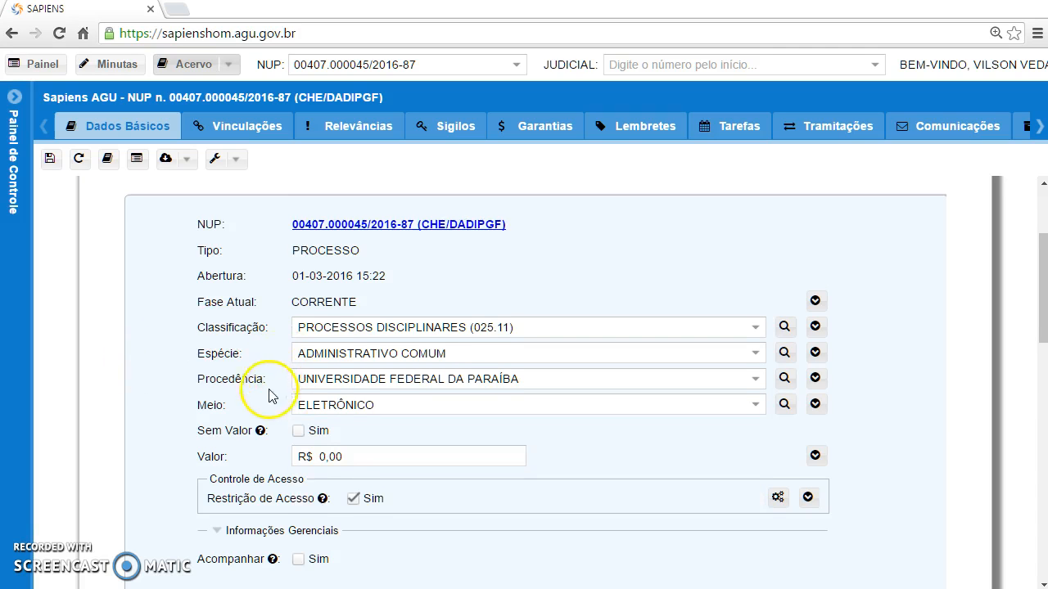
scroll(270, 398, down, 2)
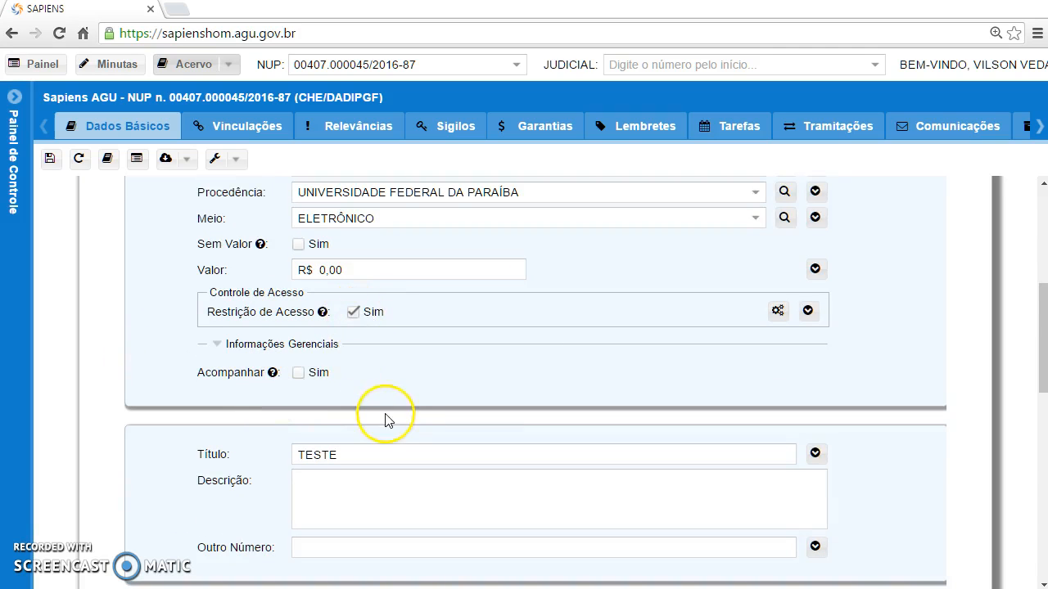
scroll(385, 418, down, 5)
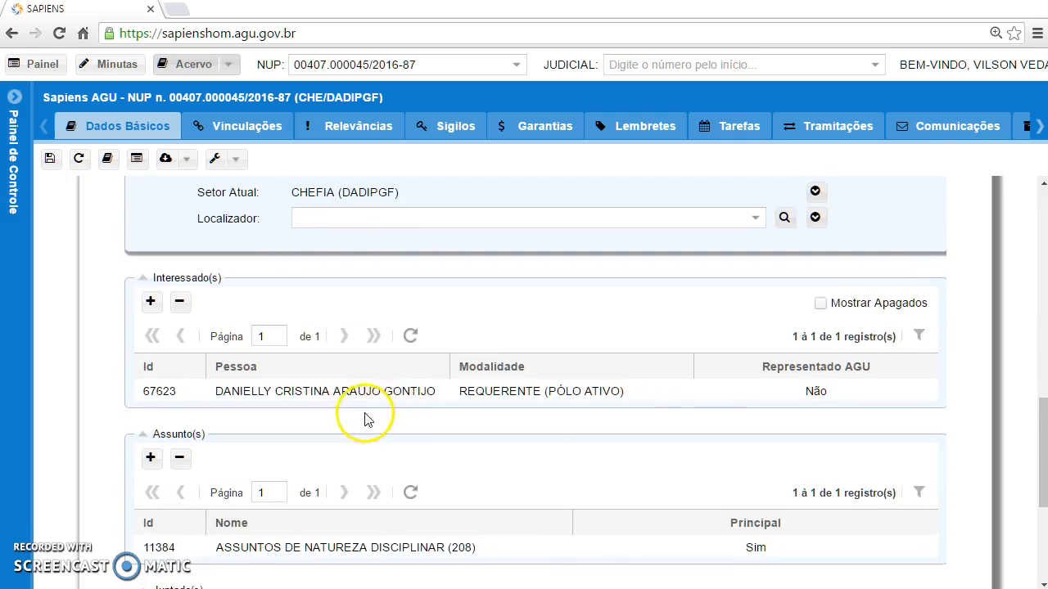
scroll(364, 418, down, 3)
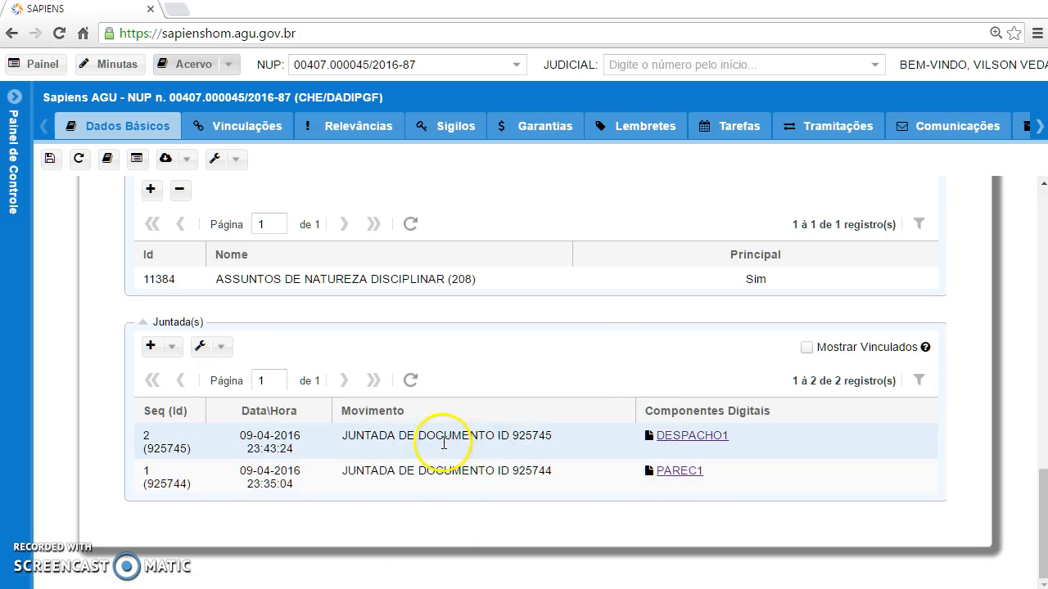
right_click(562, 449)
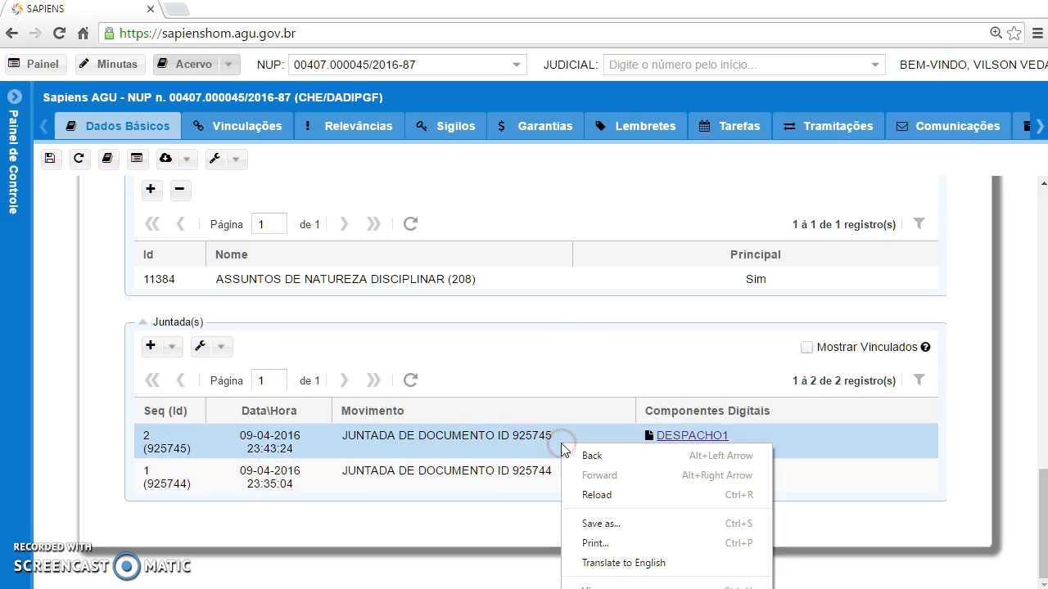
click(500, 448)
double_click(495, 449)
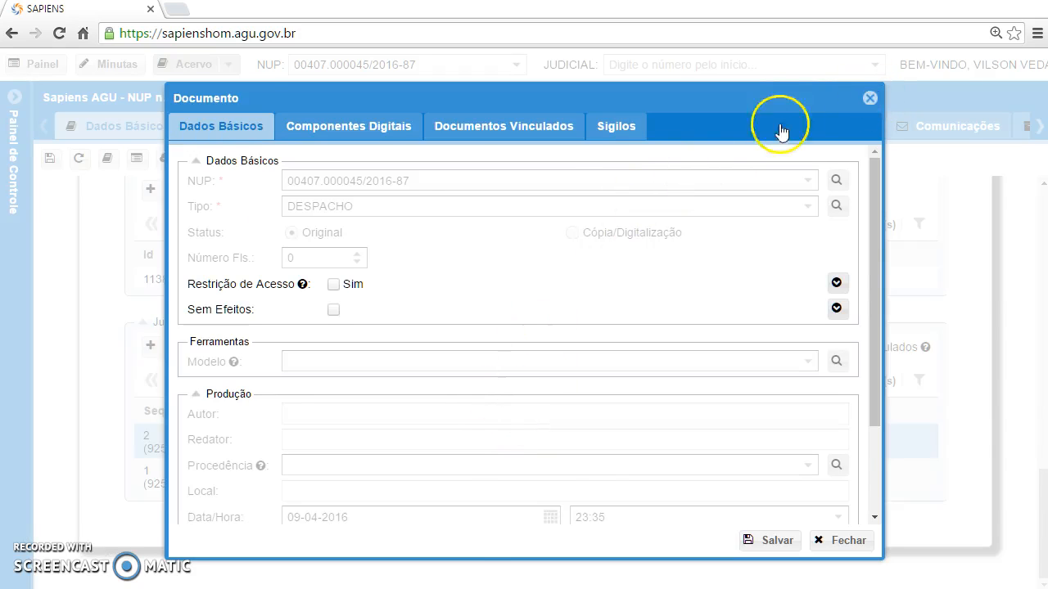
key(Escape)
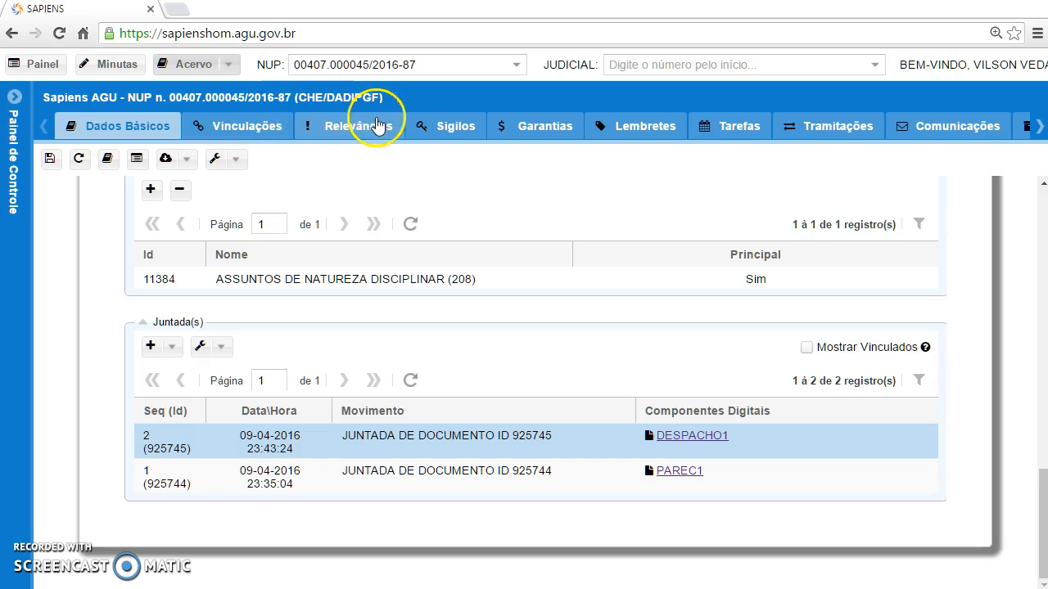
Show the process's task history with TOMAR CIÊNCIA tasks 23275, 23612 and 23611
click(718, 132)
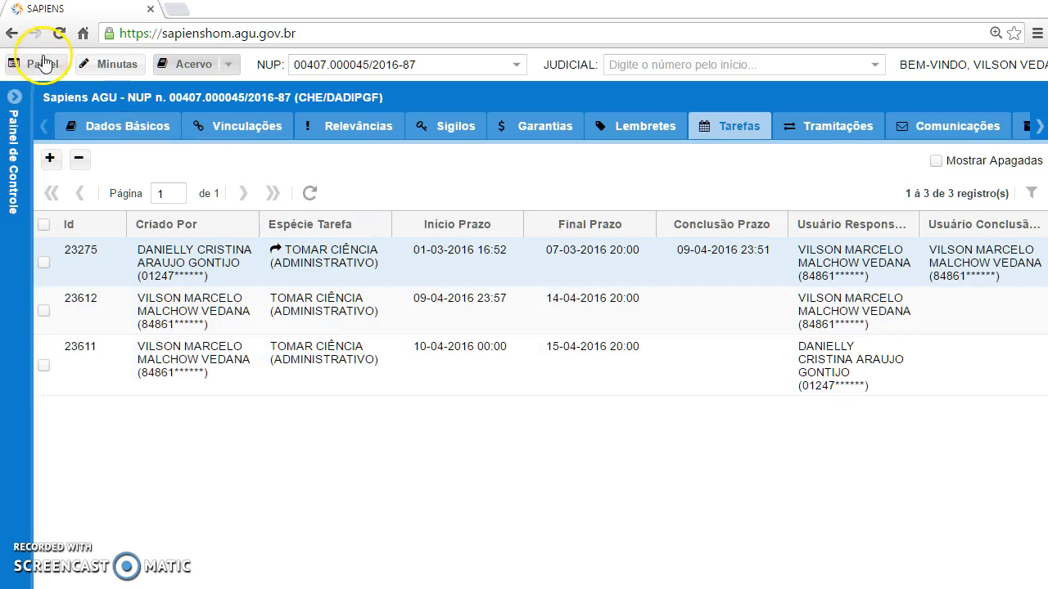
Go back to the Painel do Usuário list of four tasks
click(42, 64)
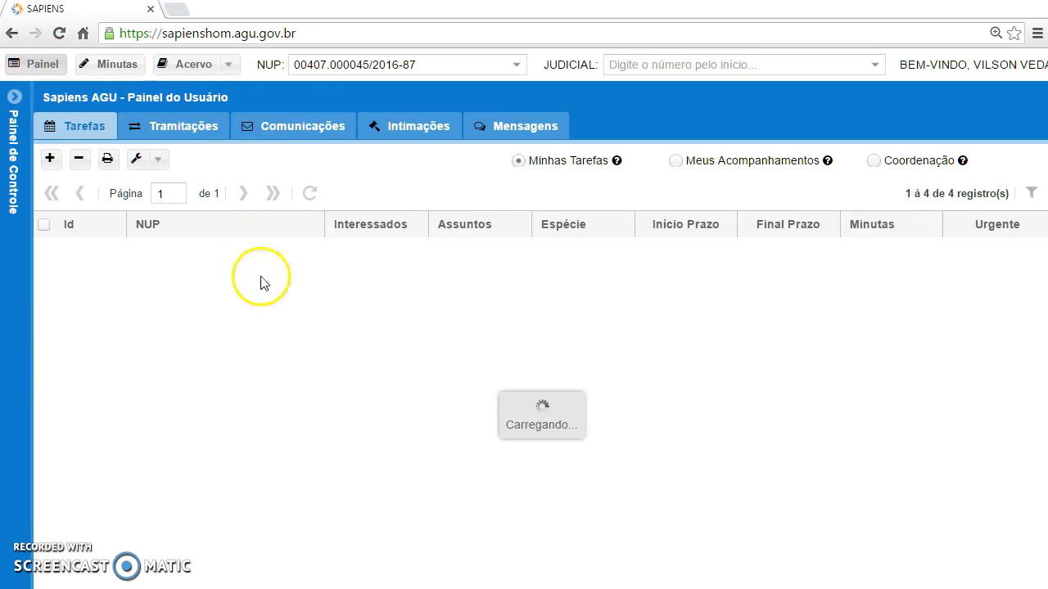